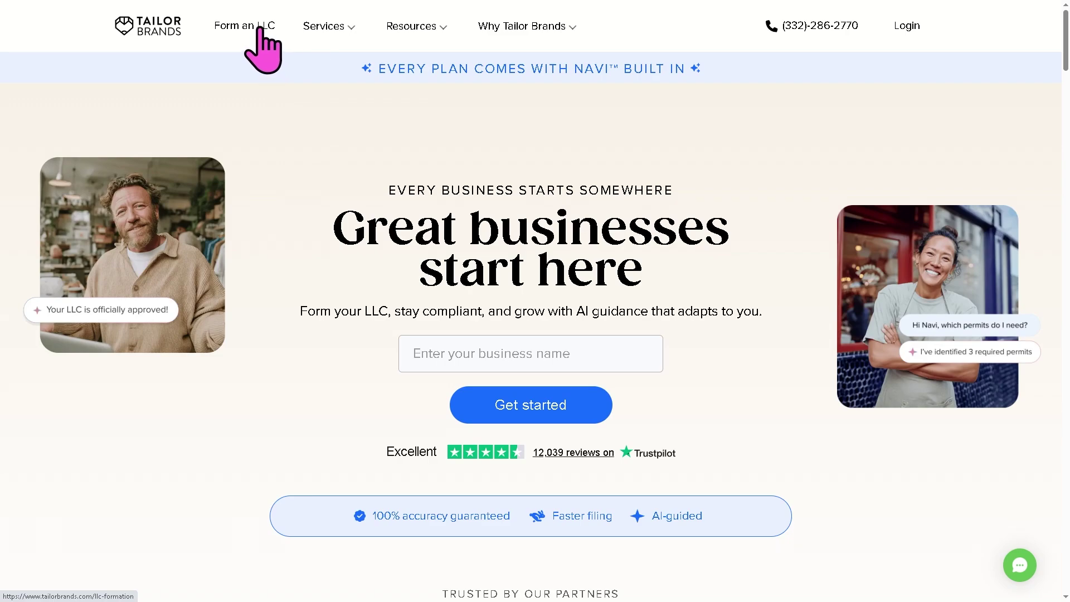
Start the LLC formation process with Alabama chosen as the LLC state.
{"action": "left_click", "coordinate": [260, 28]}
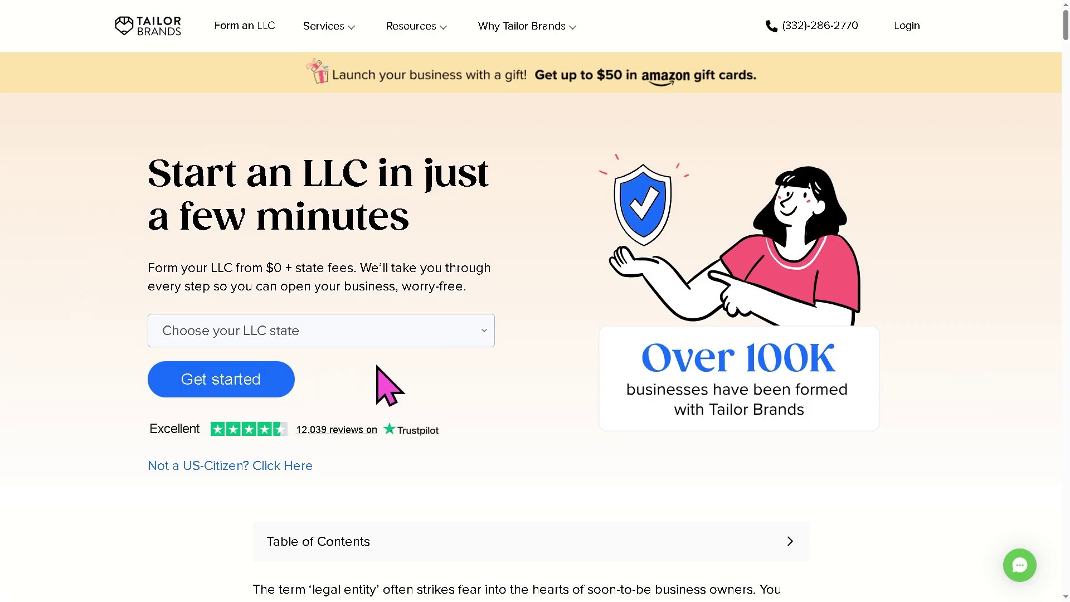
{"action": "left_click", "coordinate": [462, 337]}
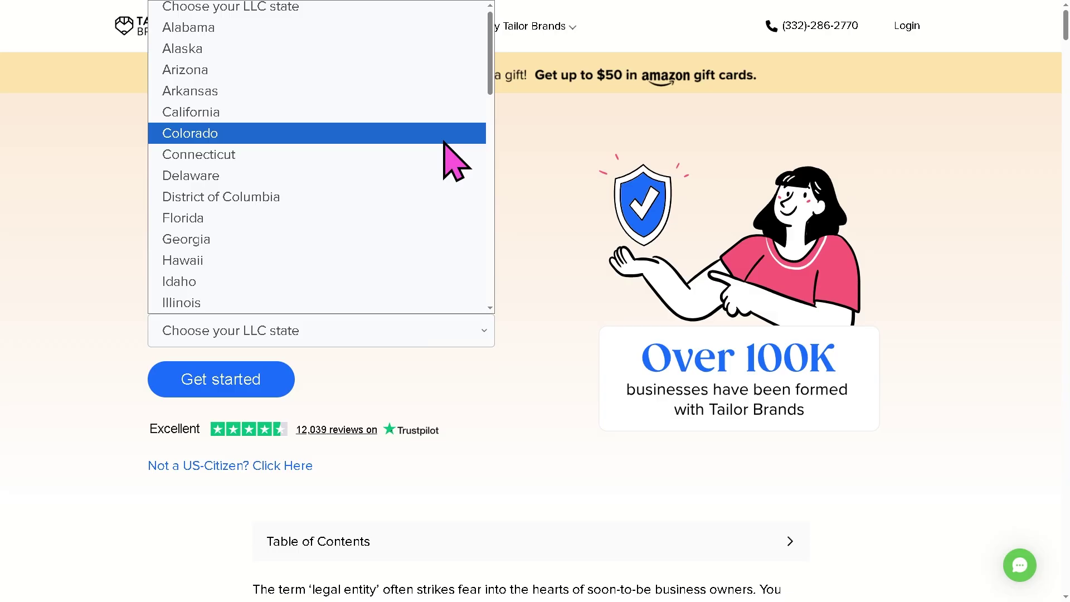
{"action": "left_click_drag", "start_coordinate": [486, 92], "coordinate": [479, 179]}
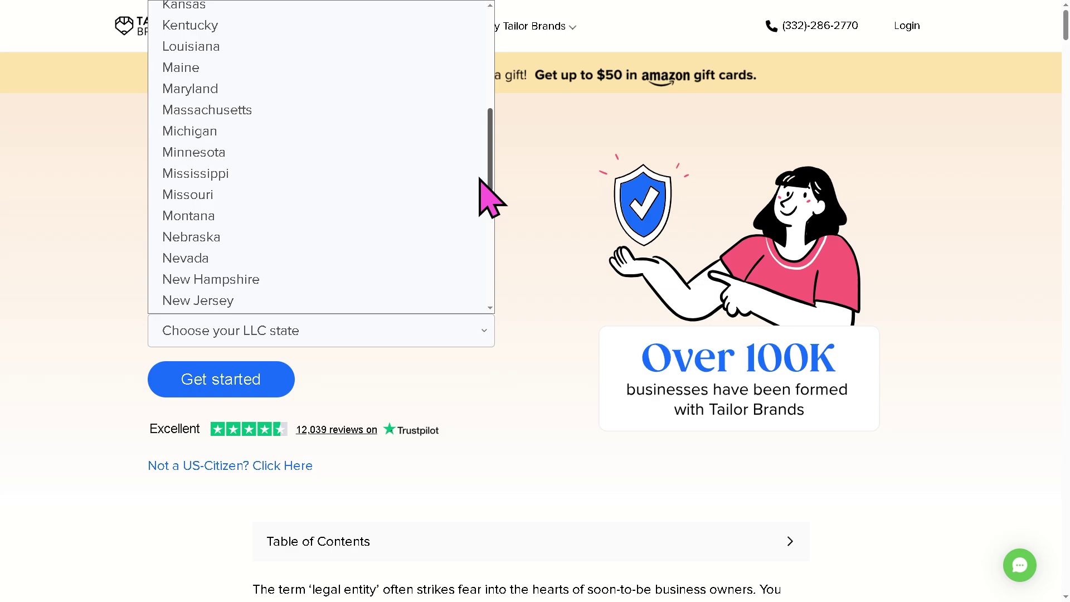
{"action": "left_click_drag", "start_coordinate": [479, 179], "coordinate": [478, 186]}
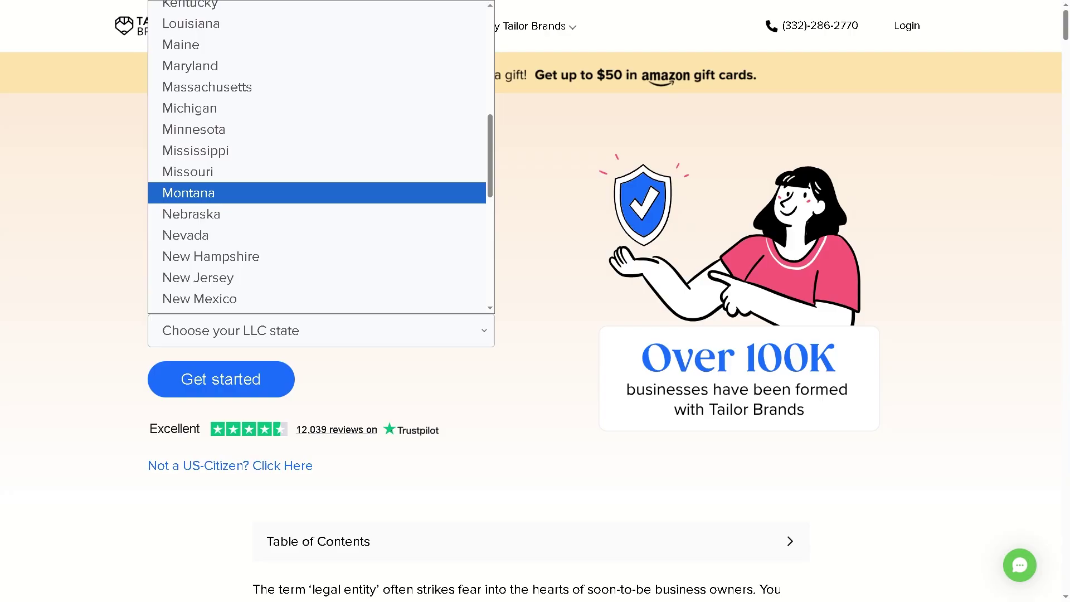
{"action": "left_click_drag", "start_coordinate": [488, 171], "coordinate": [489, 213]}
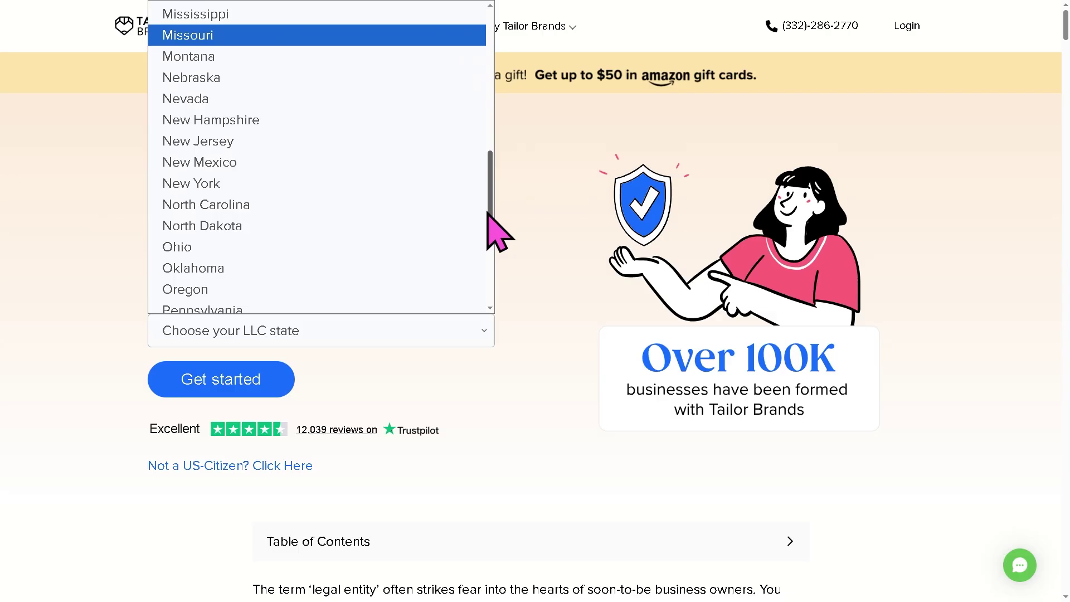
{"action": "left_click_drag", "start_coordinate": [488, 213], "coordinate": [509, 52]}
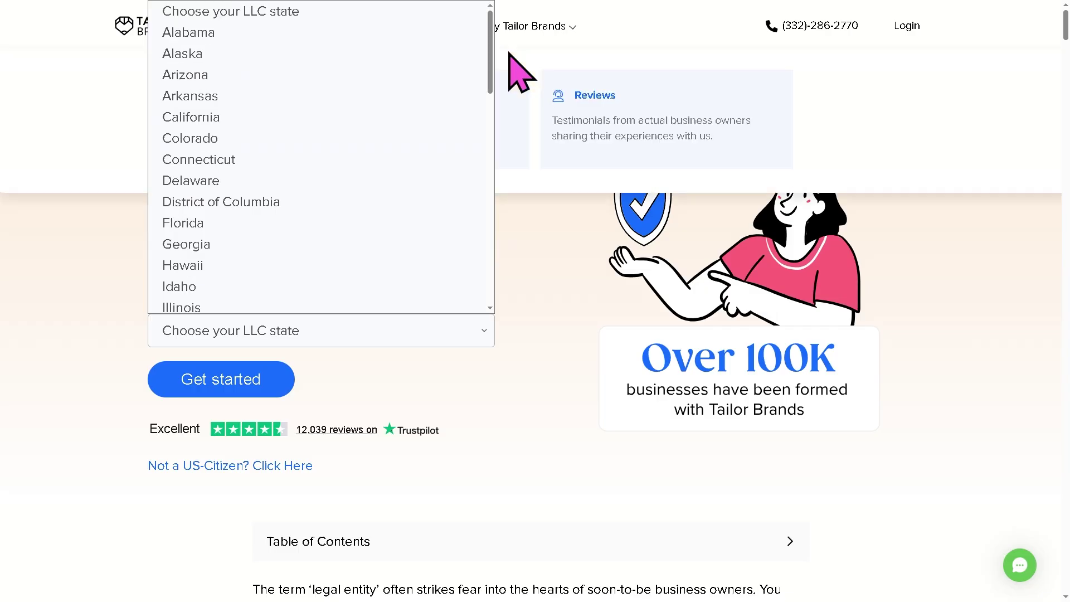
{"action": "left_click", "coordinate": [231, 32]}
{"action": "left_click", "coordinate": [247, 381]}
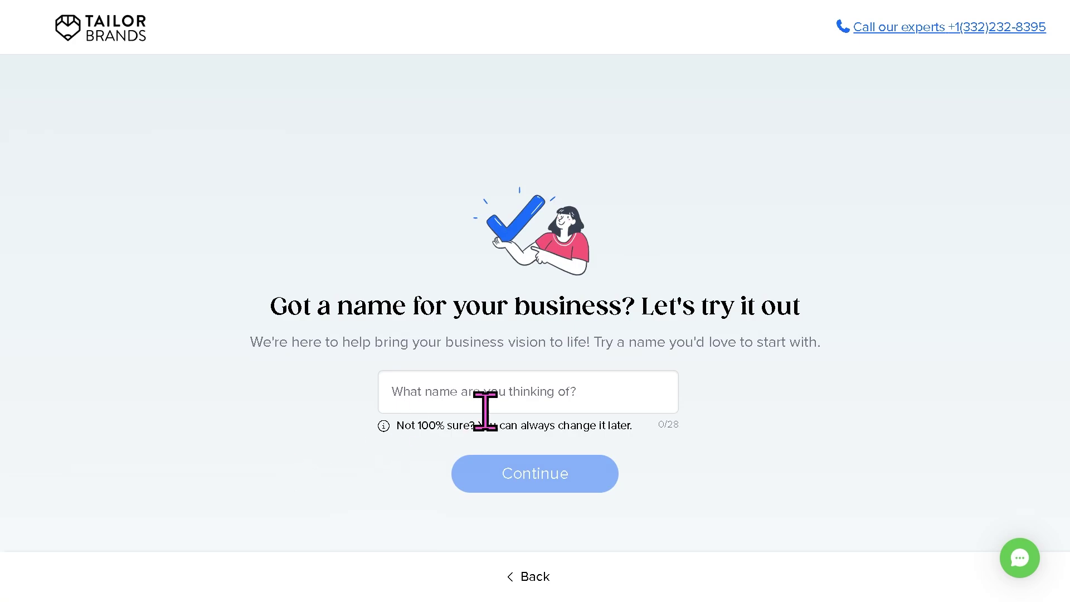
Enter "Youtube Tutorials" as the business name and continue to the business questions.
{"action": "left_click", "coordinate": [541, 386]}
{"action": "type", "text": "Youtube Tutorials"}
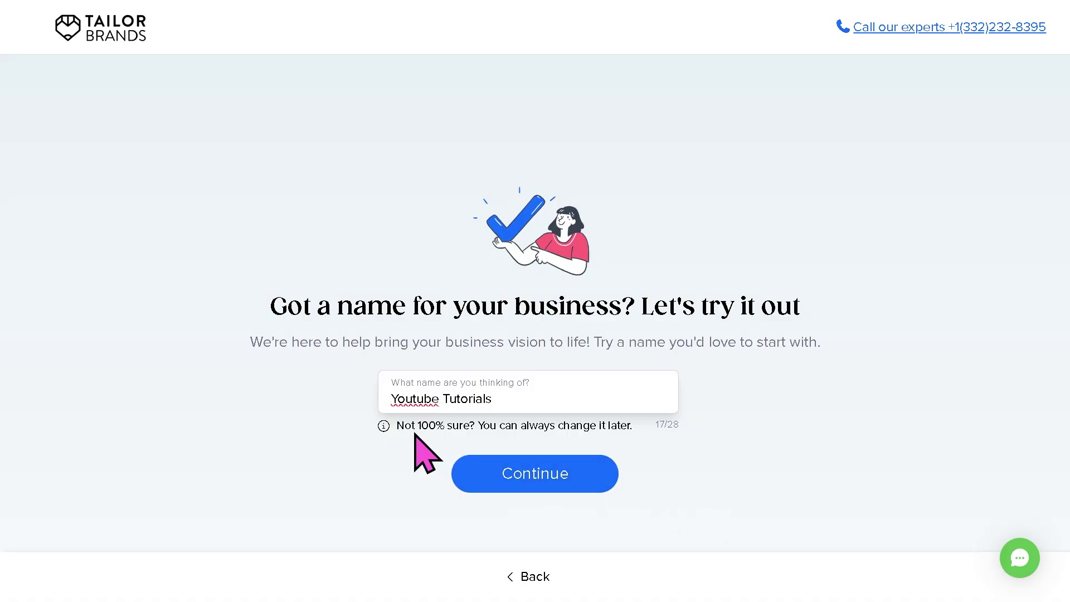
{"action": "left_click", "coordinate": [576, 484]}
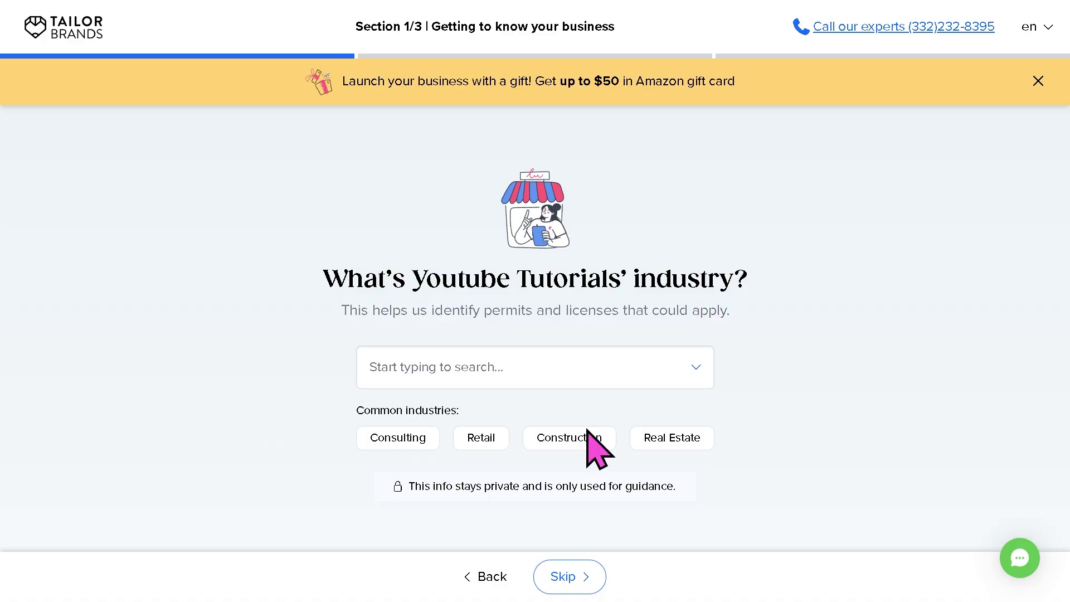
Search the industry list for "ent", choose Entertainment as the business's industry and continue.
{"action": "left_click", "coordinate": [697, 368]}
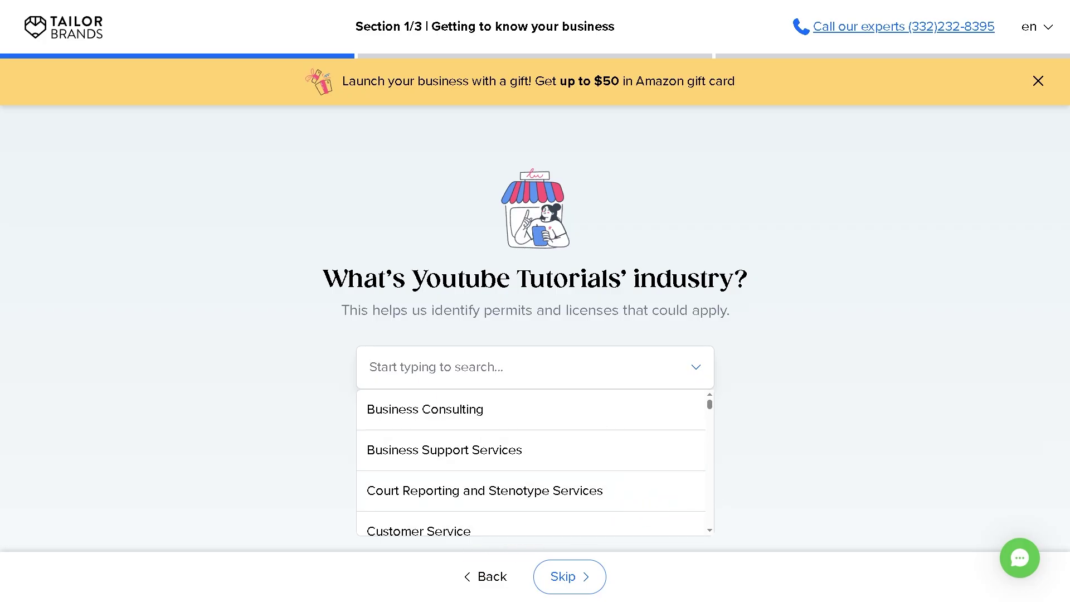
{"action": "left_click", "coordinate": [709, 422]}
{"action": "left_click_drag", "start_coordinate": [709, 422], "coordinate": [712, 446]}
{"action": "scroll", "coordinate": [712, 446], "scroll_direction": "up", "scroll_amount": 15}
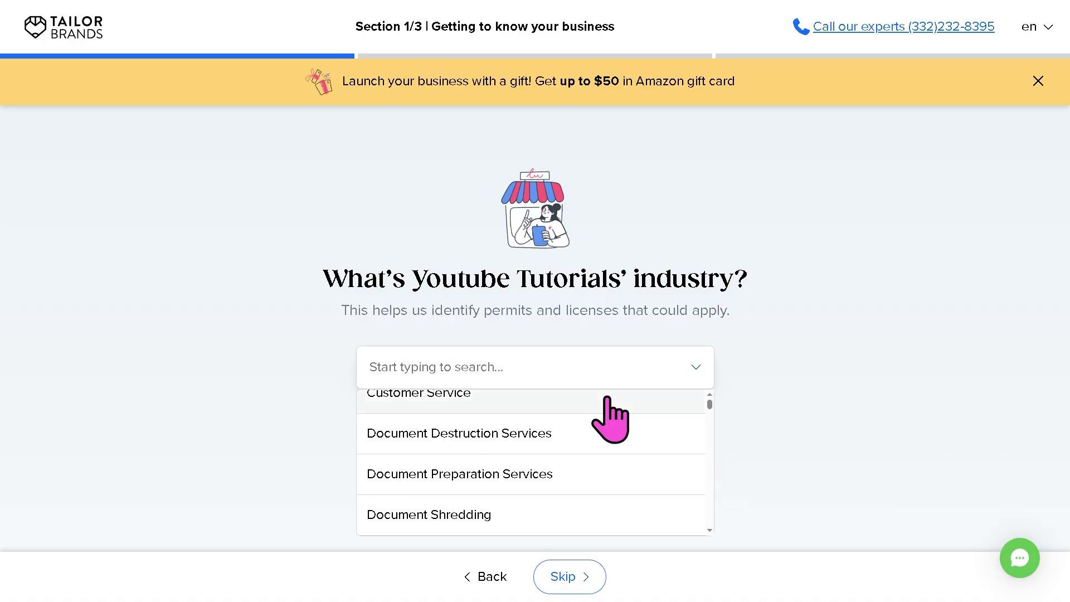
{"action": "type", "text": "ent"}
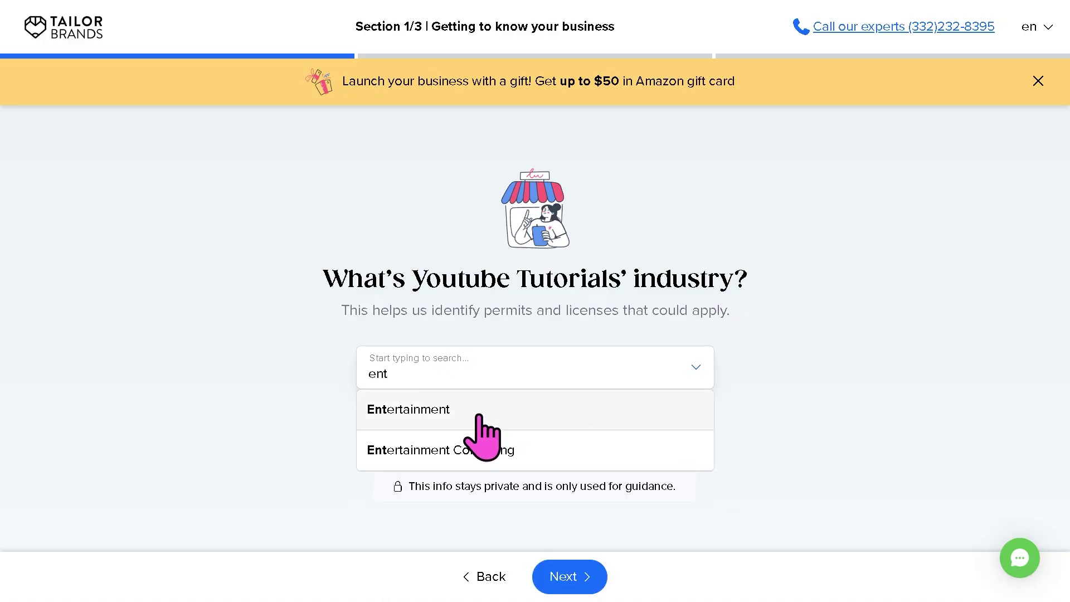
{"action": "left_click", "coordinate": [446, 408]}
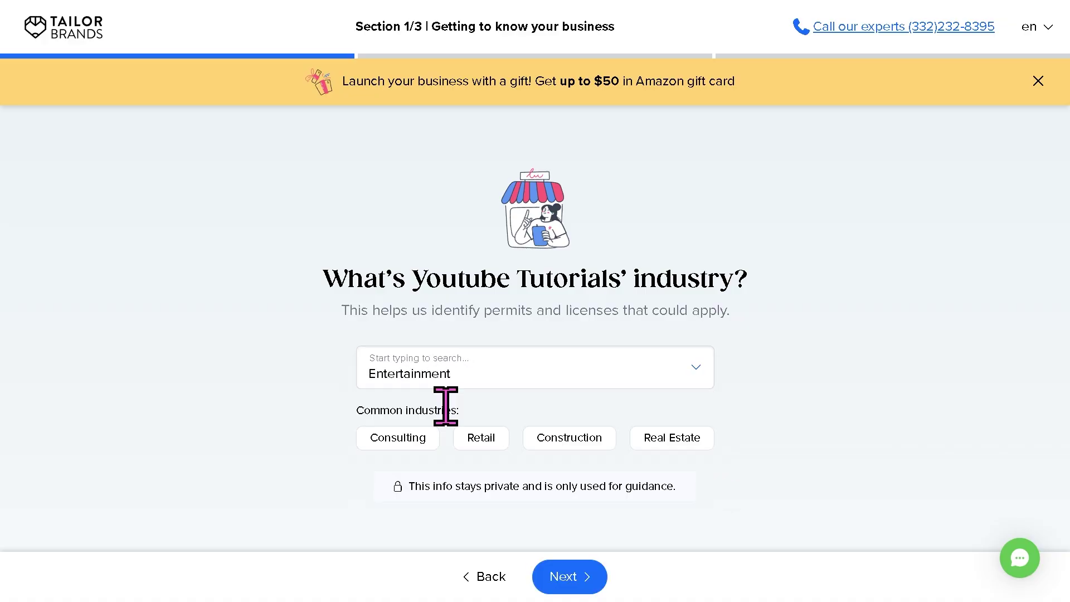
{"action": "left_click", "coordinate": [572, 579]}
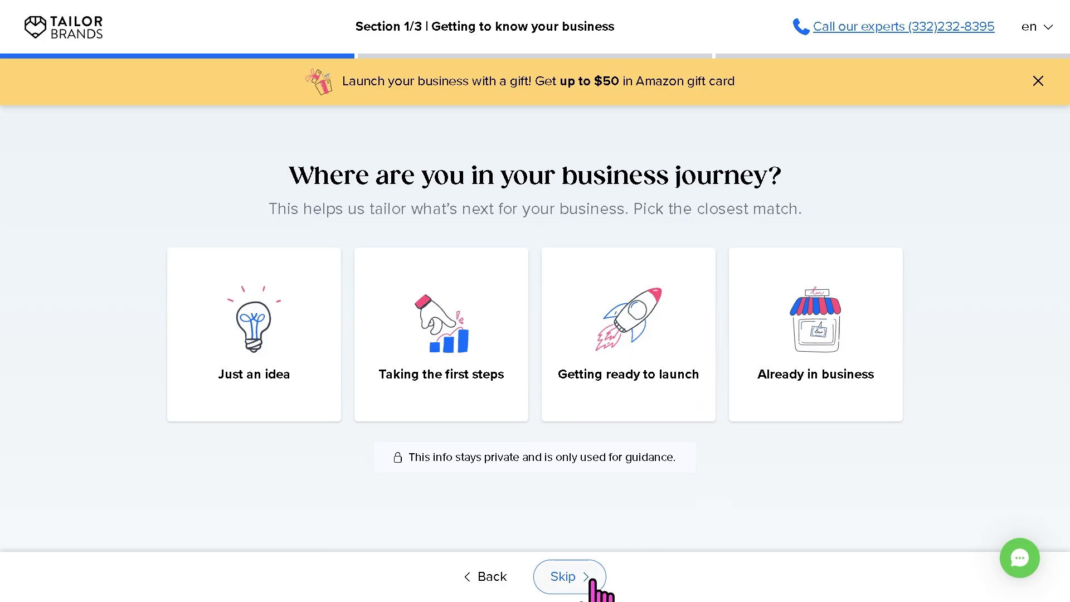
Skip the questions on business journey, prior experience and number of owners, and continue past the free coaching page.
{"action": "left_click", "coordinate": [565, 580]}
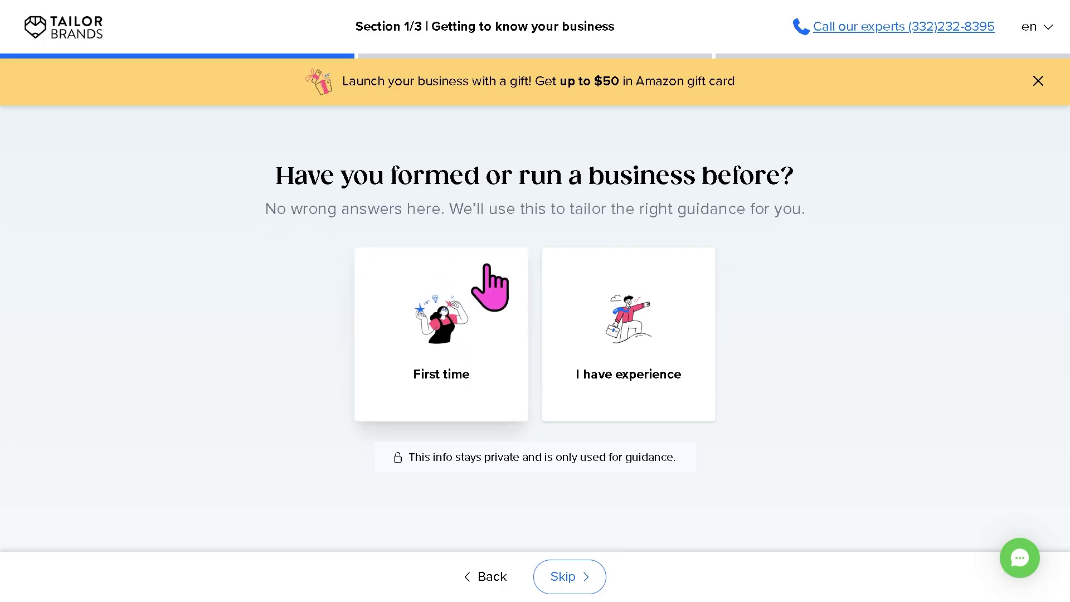
{"action": "left_click", "coordinate": [574, 582]}
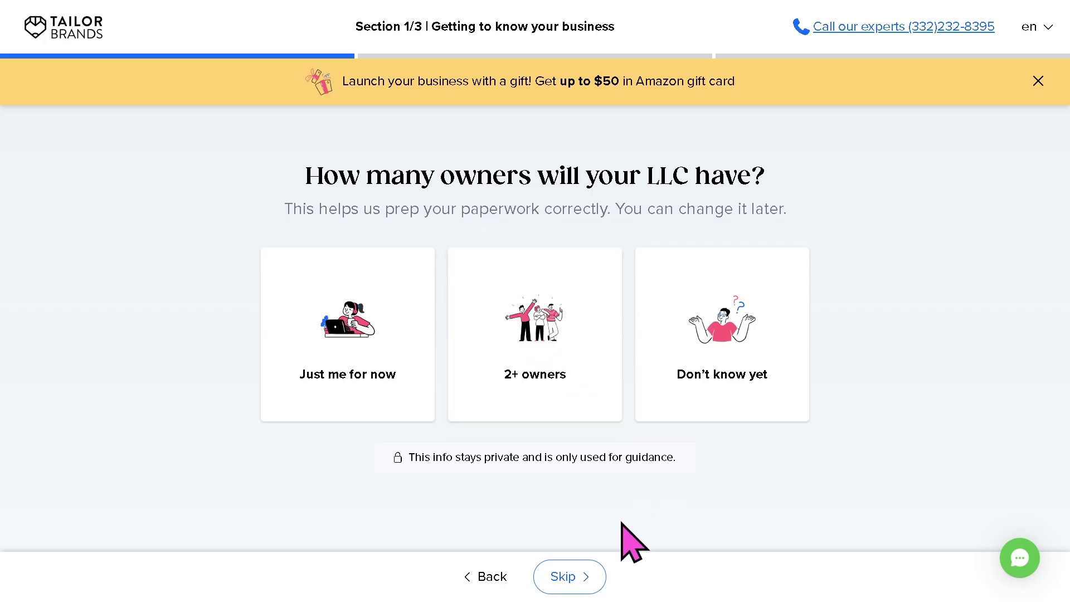
{"action": "left_click", "coordinate": [568, 572]}
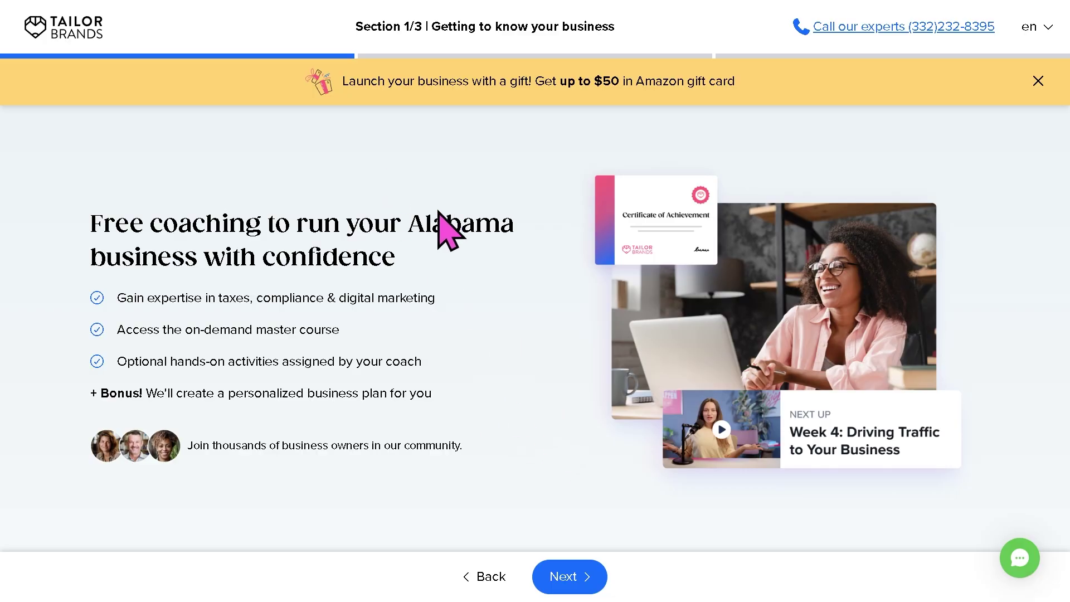
{"action": "left_click", "coordinate": [573, 580]}
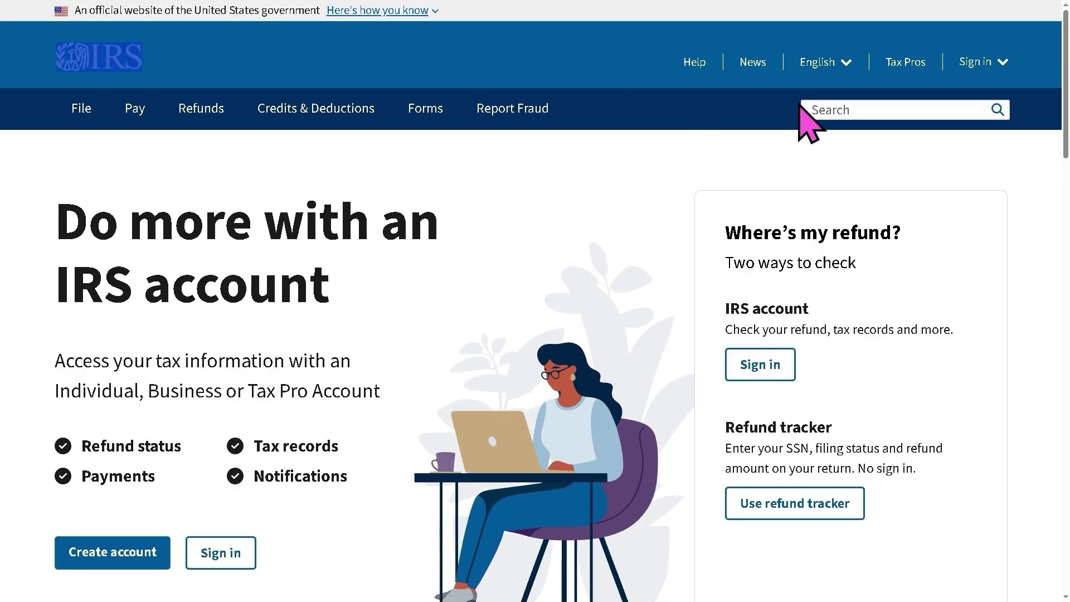
On the IRS website, search for EIN and begin the online Employer Identification Number application.
{"action": "left_click", "coordinate": [839, 106]}
{"action": "type", "text": "EIN"}
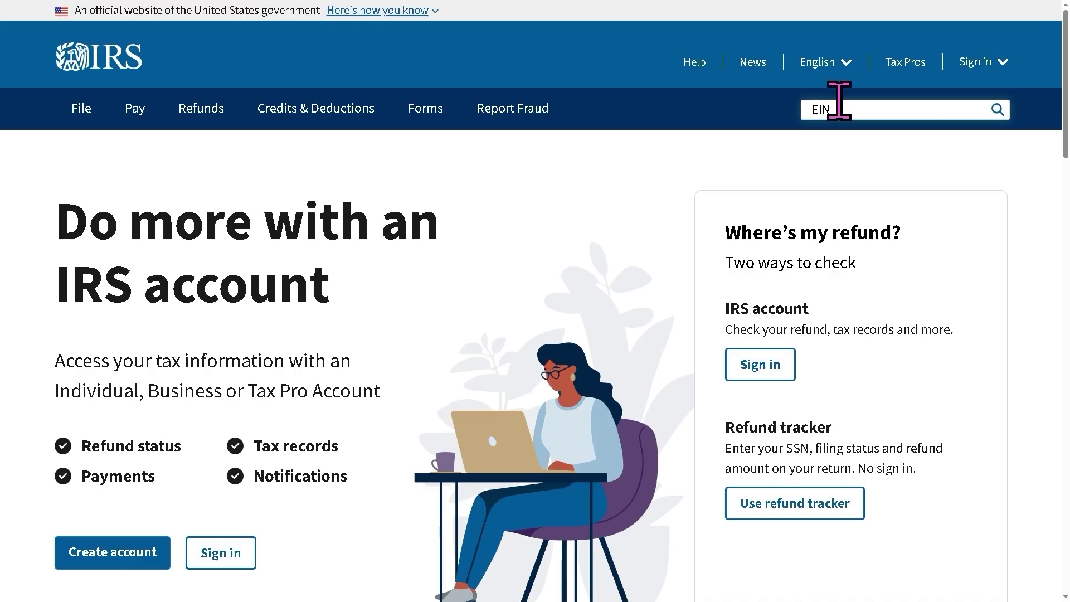
{"action": "key", "text": "Return"}
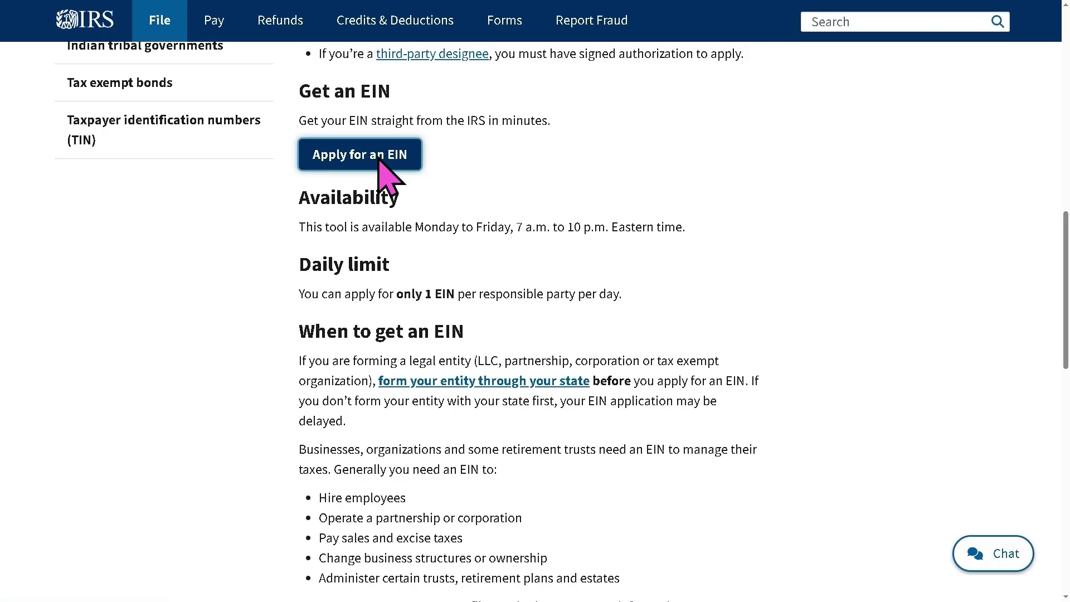
{"action": "left_click", "coordinate": [380, 159]}
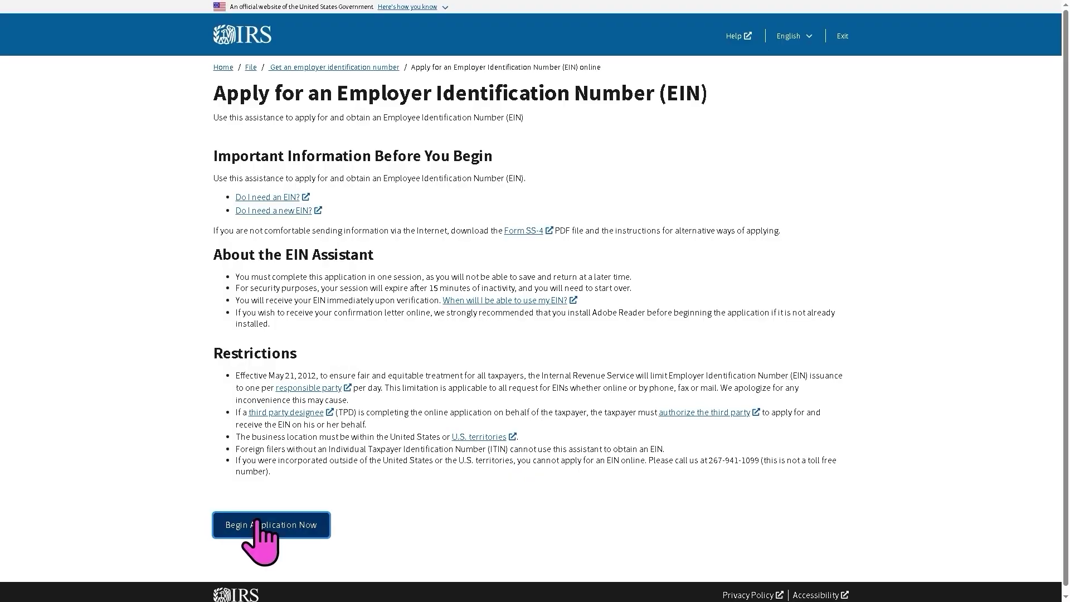
{"action": "left_click", "coordinate": [260, 527]}
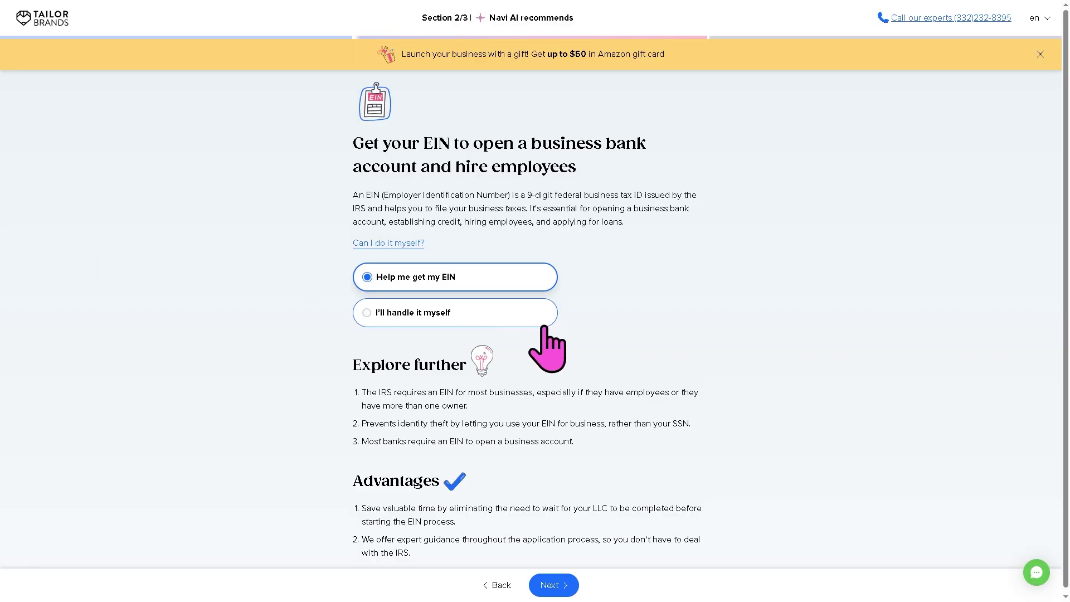
Back in the Tailor Brands questionnaire, try handling the EIN personally, switch back to "Help me get my EIN" and continue.
{"action": "left_click", "coordinate": [403, 315]}
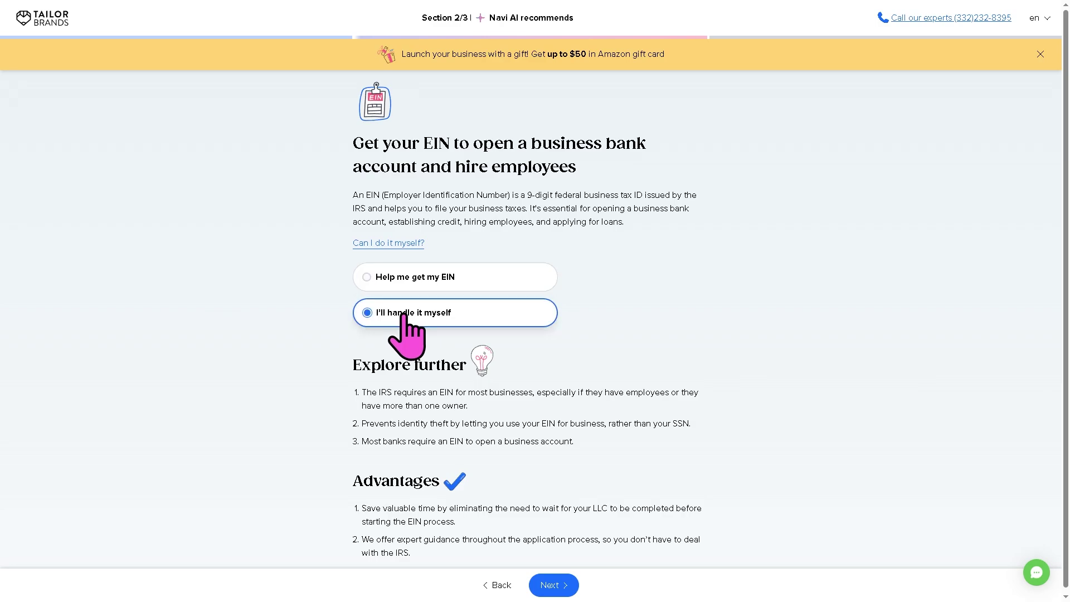
{"action": "left_click", "coordinate": [369, 282]}
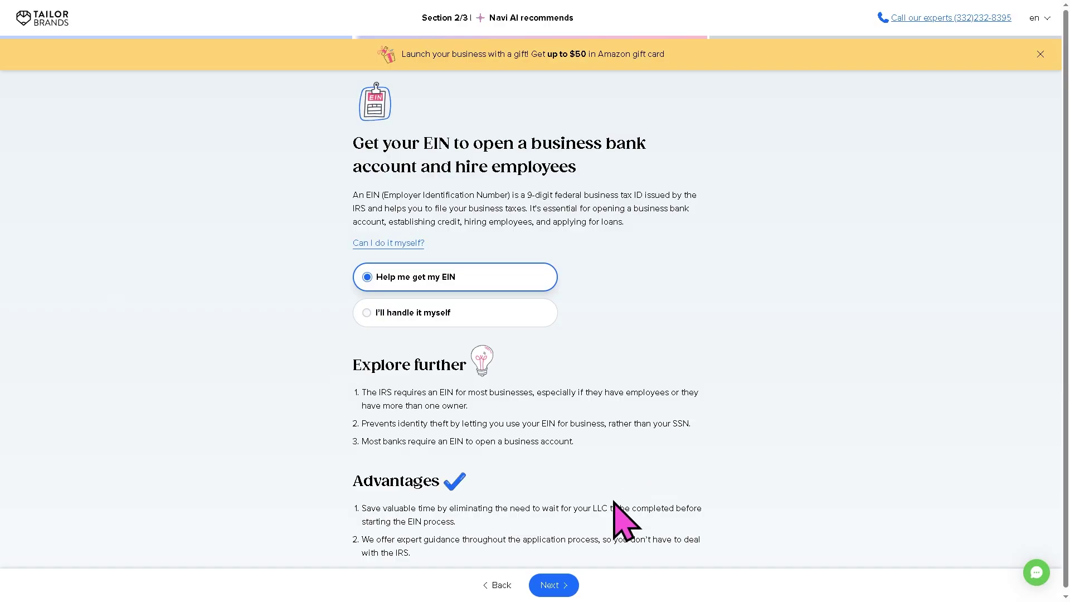
{"action": "left_click", "coordinate": [555, 585]}
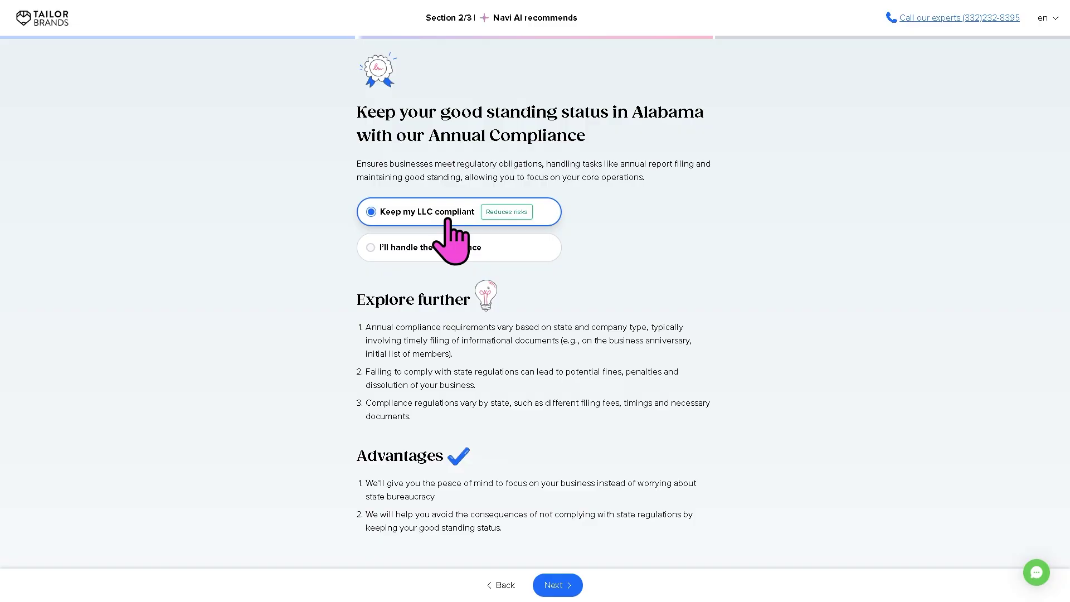
Accept the "Keep my LLC compliant" service, and choose "Get the toolkit" for the Branding Toolkit after trying the decline option.
{"action": "left_click", "coordinate": [555, 586]}
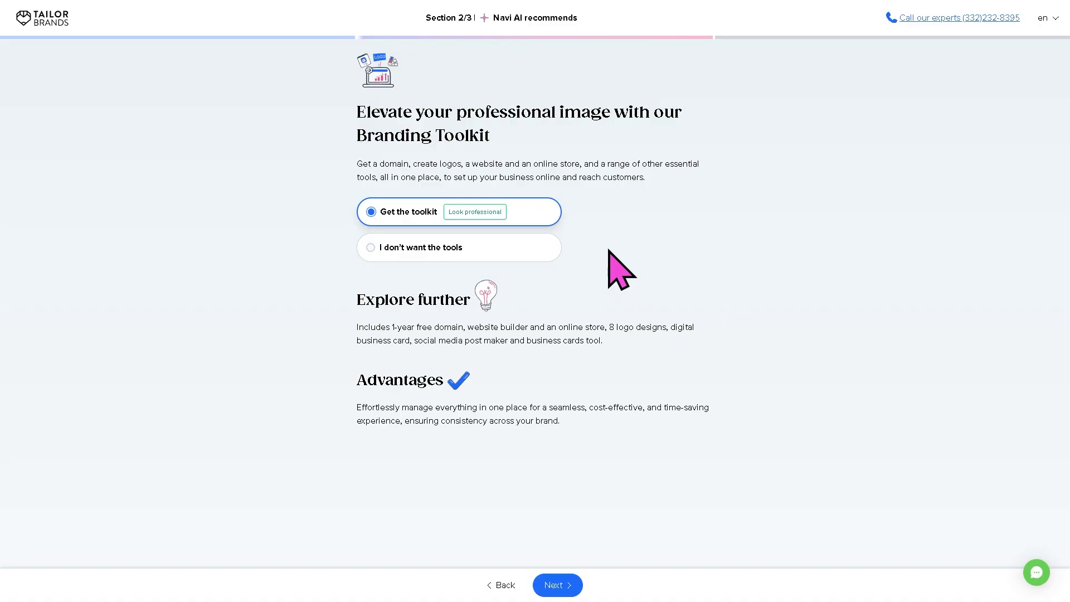
{"action": "left_click", "coordinate": [413, 249]}
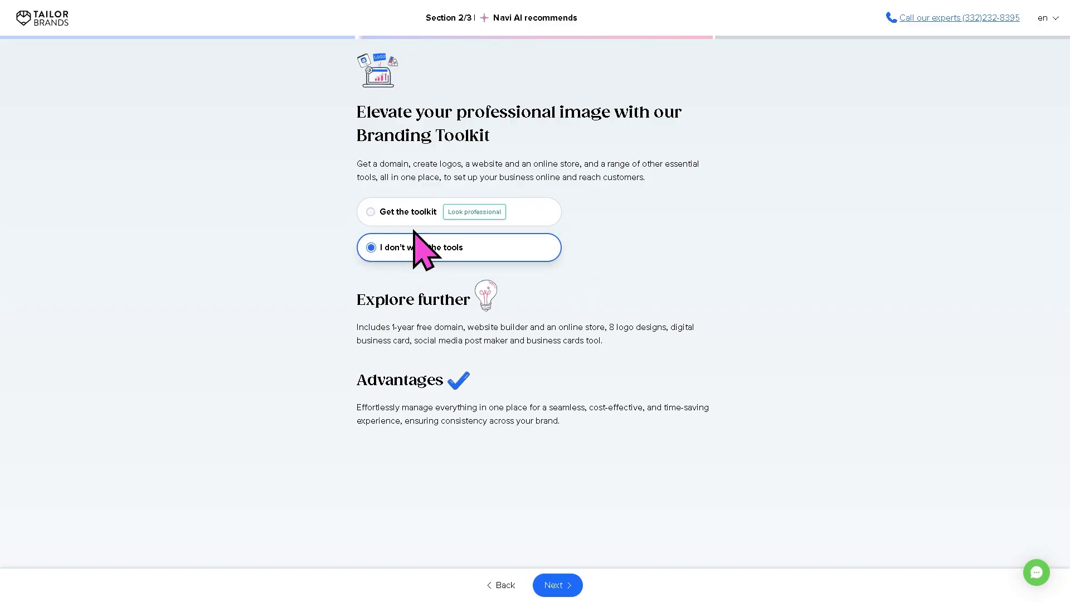
{"action": "left_click", "coordinate": [406, 215]}
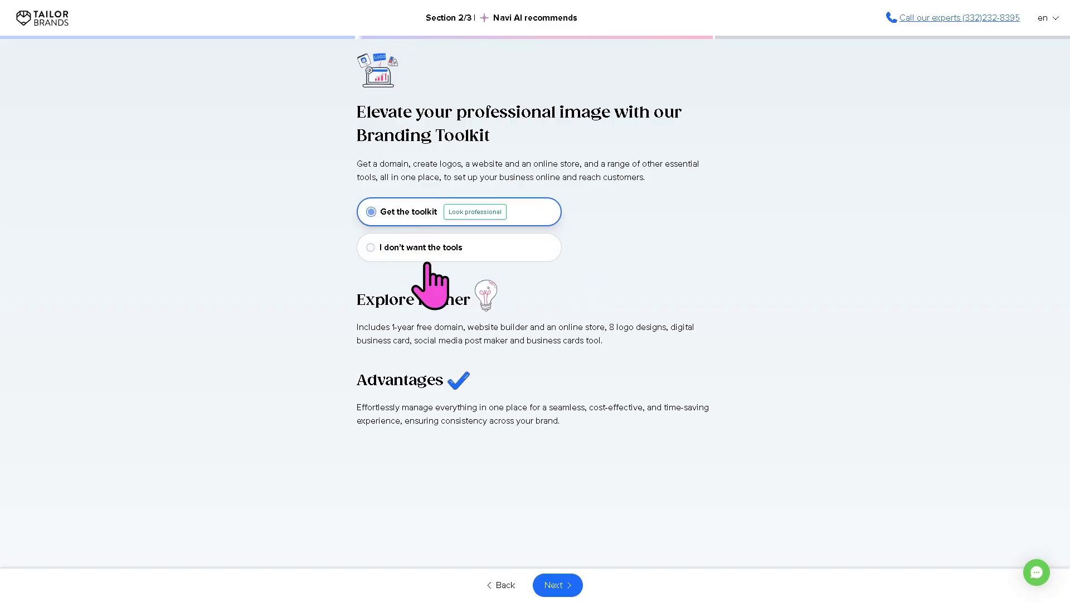
{"action": "left_click", "coordinate": [555, 584]}
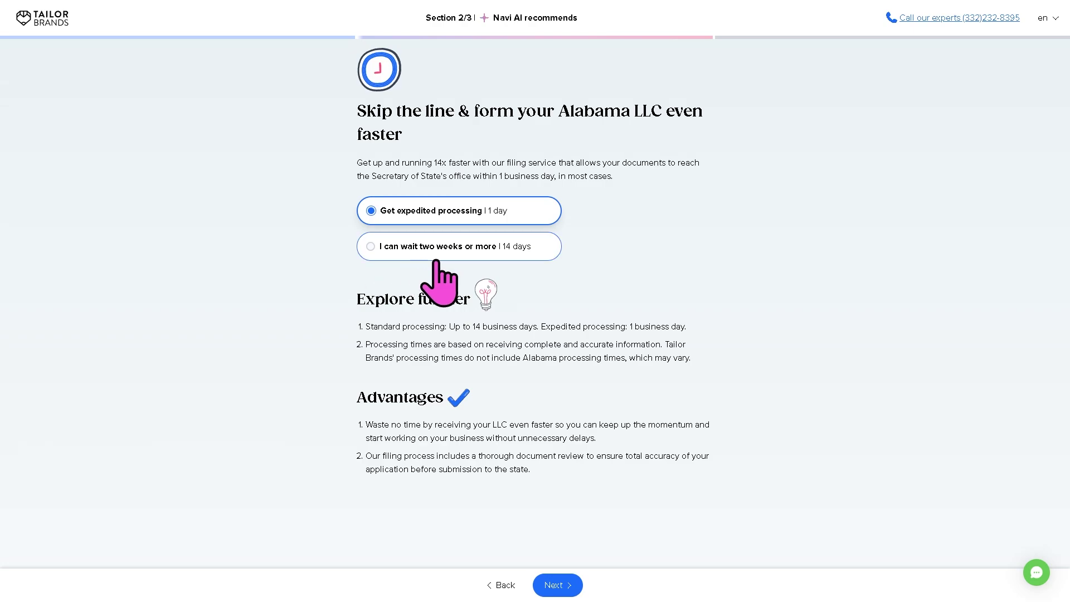
Try the 14-day filing option, switch back to 1-day expedited processing and continue.
{"action": "left_click", "coordinate": [390, 249]}
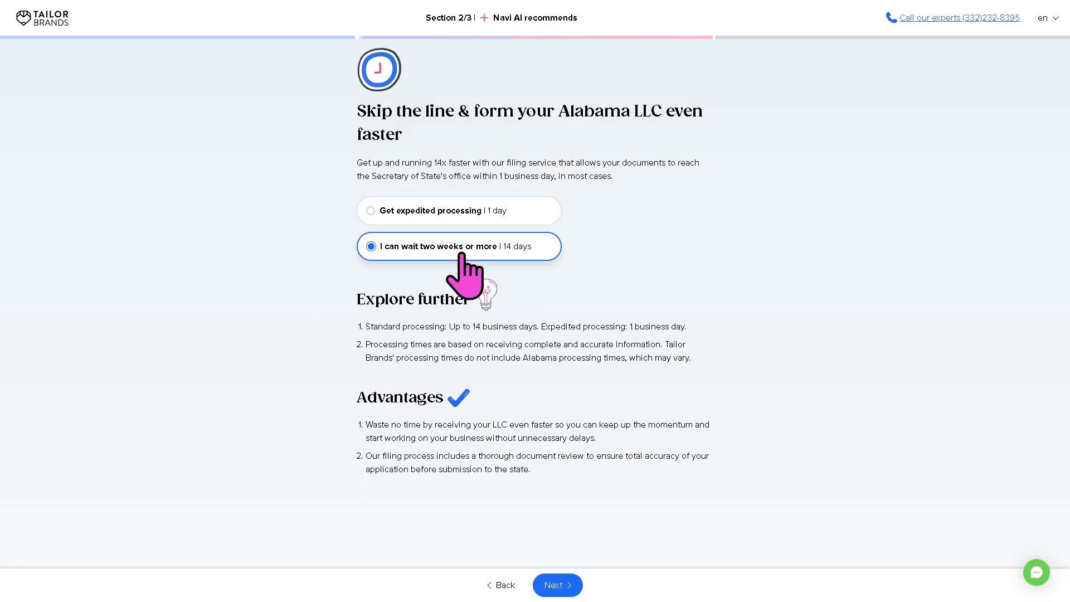
{"action": "left_click", "coordinate": [387, 217]}
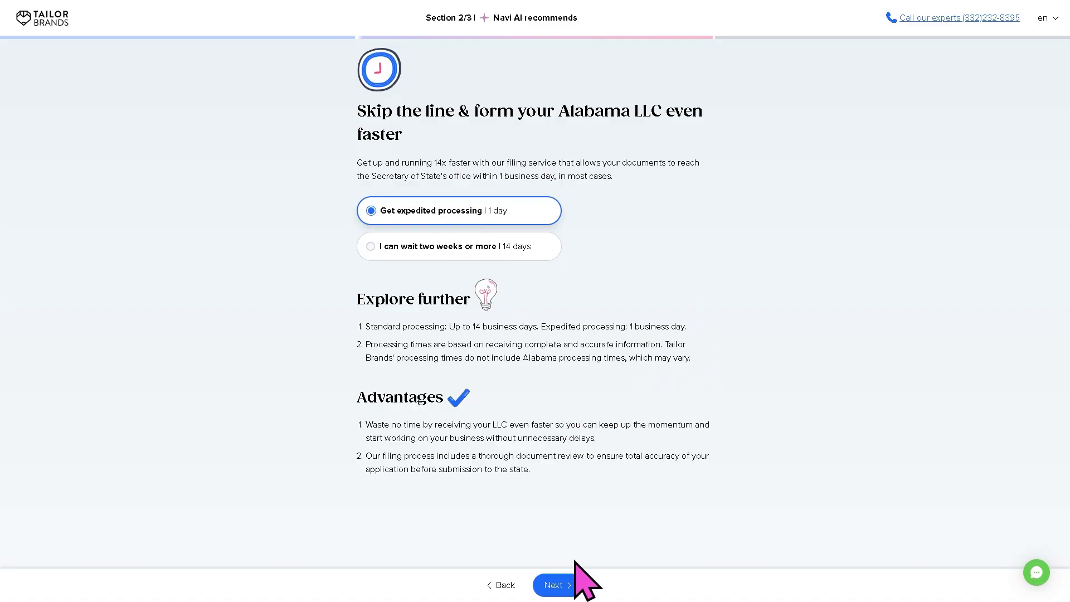
{"action": "left_click", "coordinate": [562, 584]}
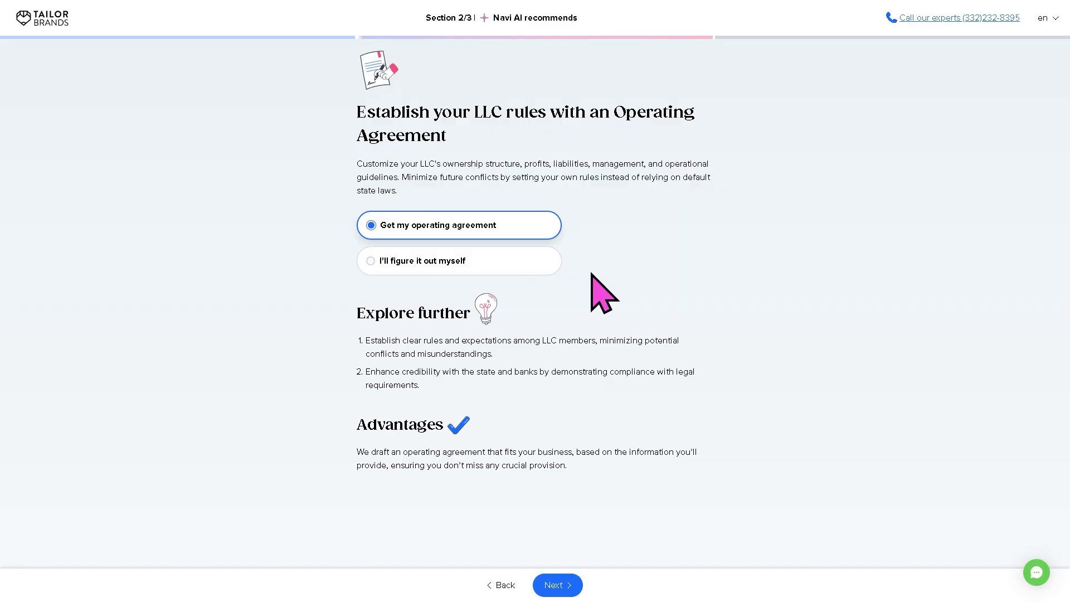
Try "I'll figure it out myself" for the operating agreement, switch back to "Get my operating agreement" and continue.
{"action": "left_click", "coordinate": [412, 270]}
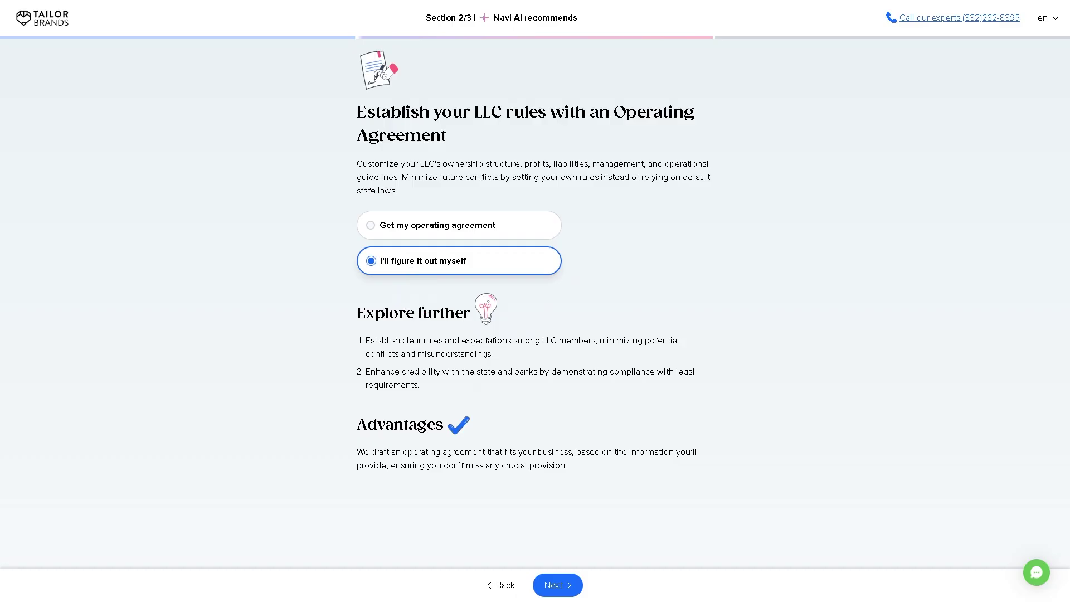
{"action": "left_click", "coordinate": [461, 229]}
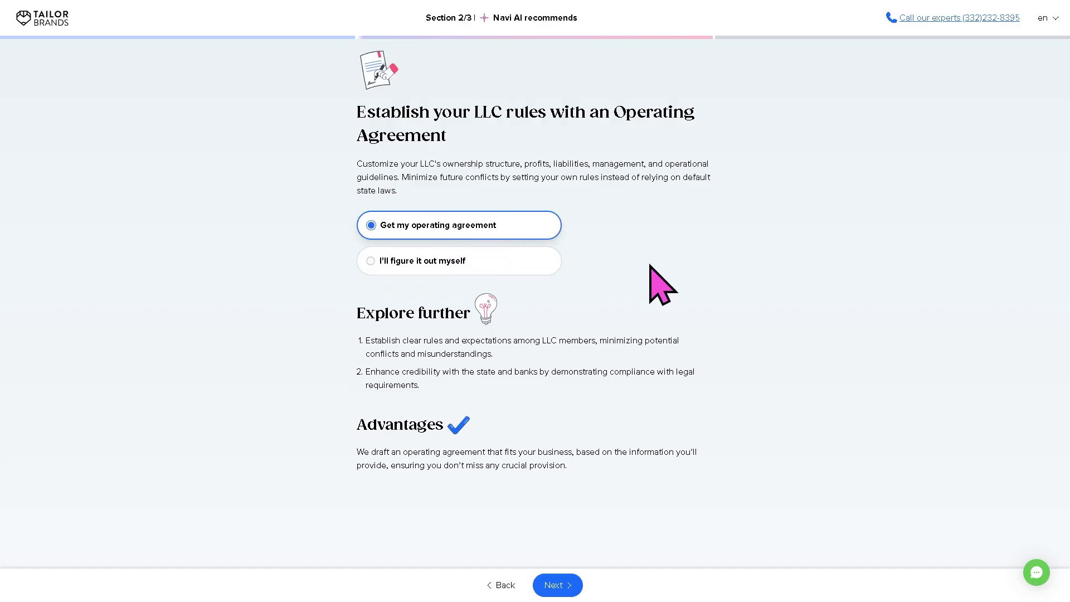
{"action": "left_click", "coordinate": [562, 584]}
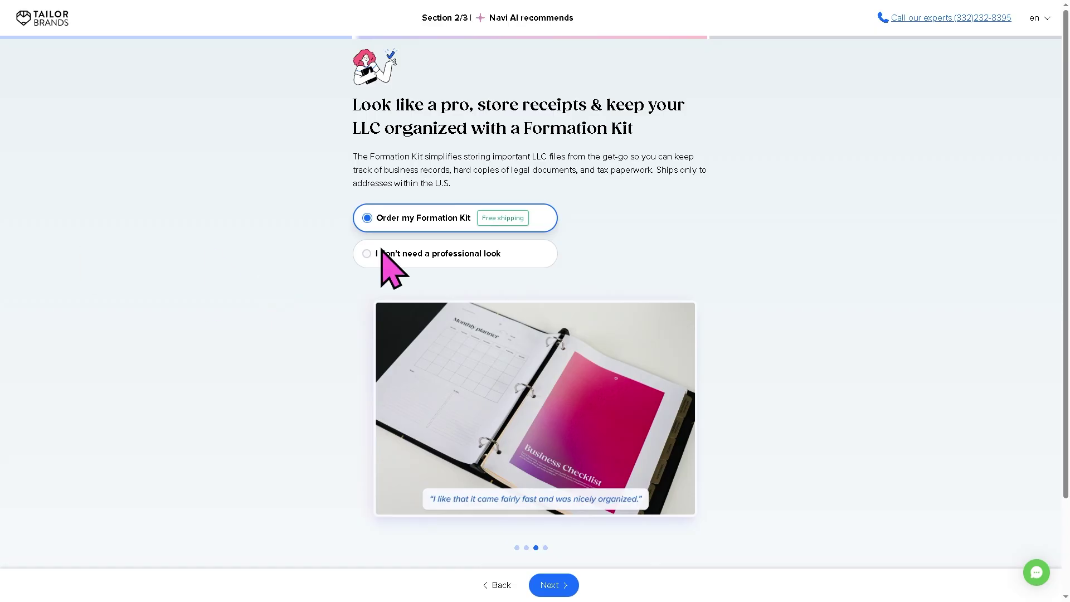
Try "I don't need a professional look", switch back to "Order my Formation Kit" and continue.
{"action": "left_click", "coordinate": [442, 261]}
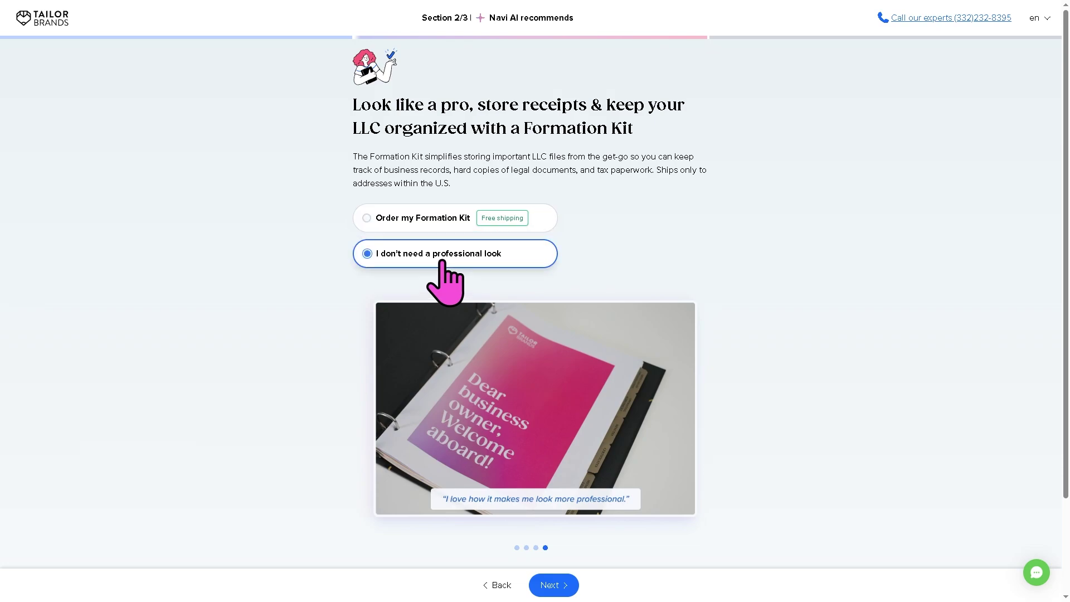
{"action": "left_click", "coordinate": [440, 219]}
{"action": "left_click", "coordinate": [553, 594]}
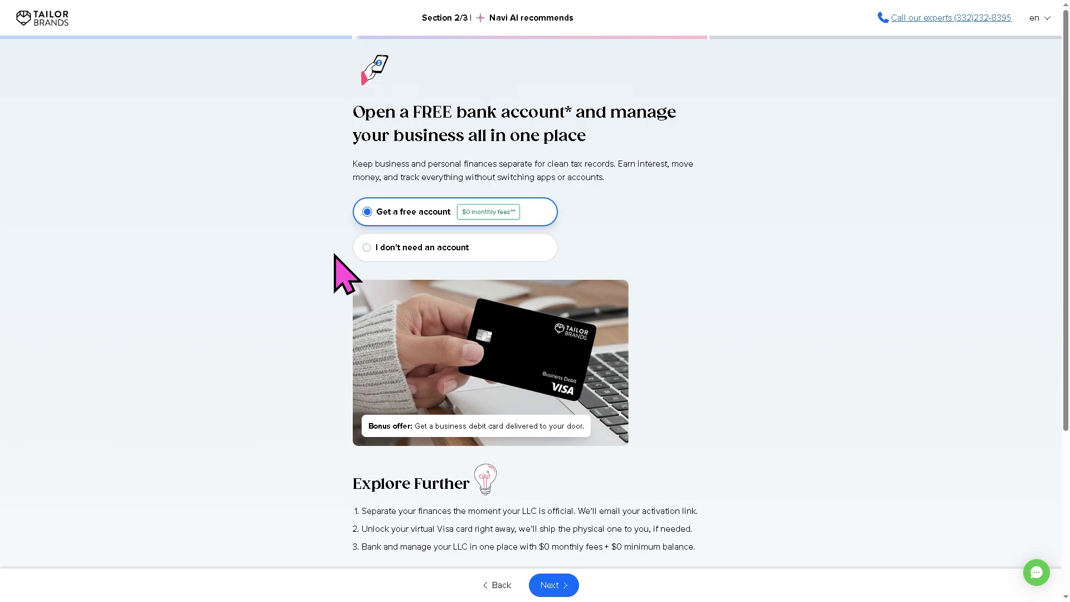
Keep "Get a free account" for business banking after trying the decline option, and choose "Get notified" for business updates.
{"action": "left_click", "coordinate": [399, 251]}
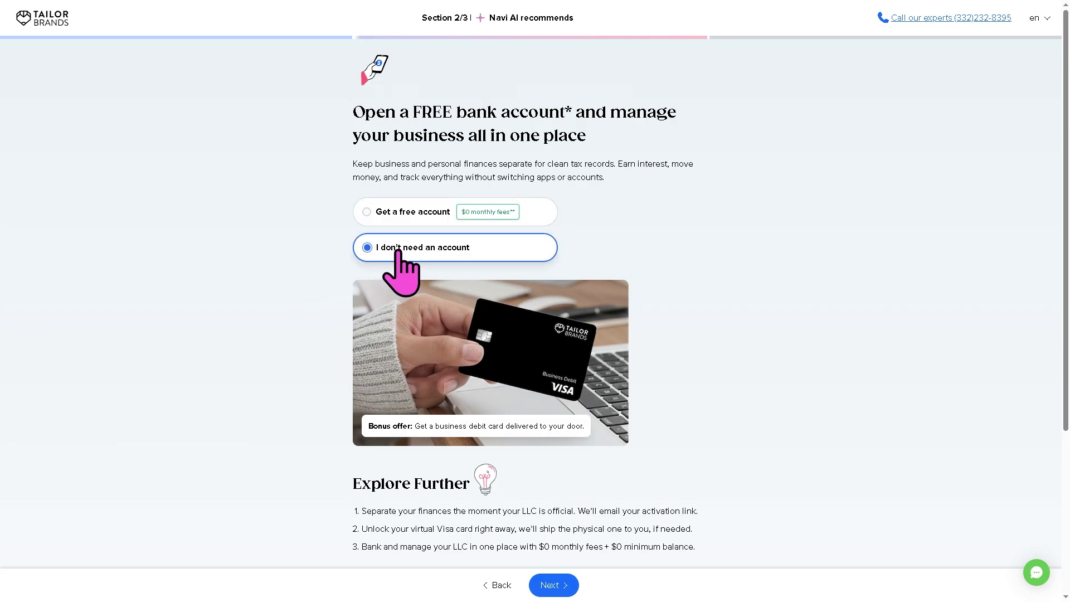
{"action": "left_click", "coordinate": [405, 214]}
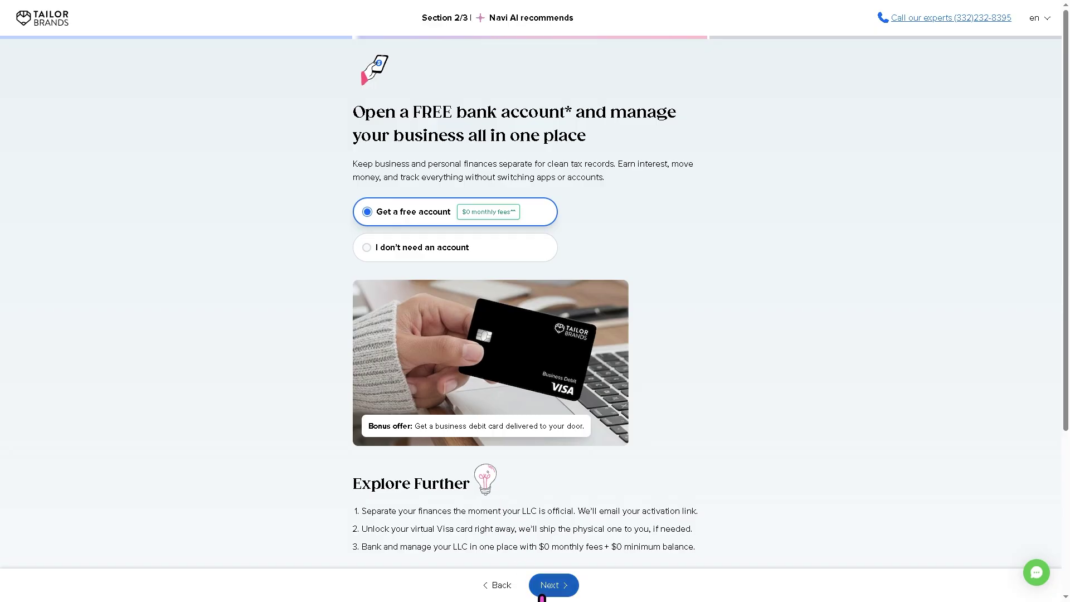
{"action": "left_click", "coordinate": [553, 585]}
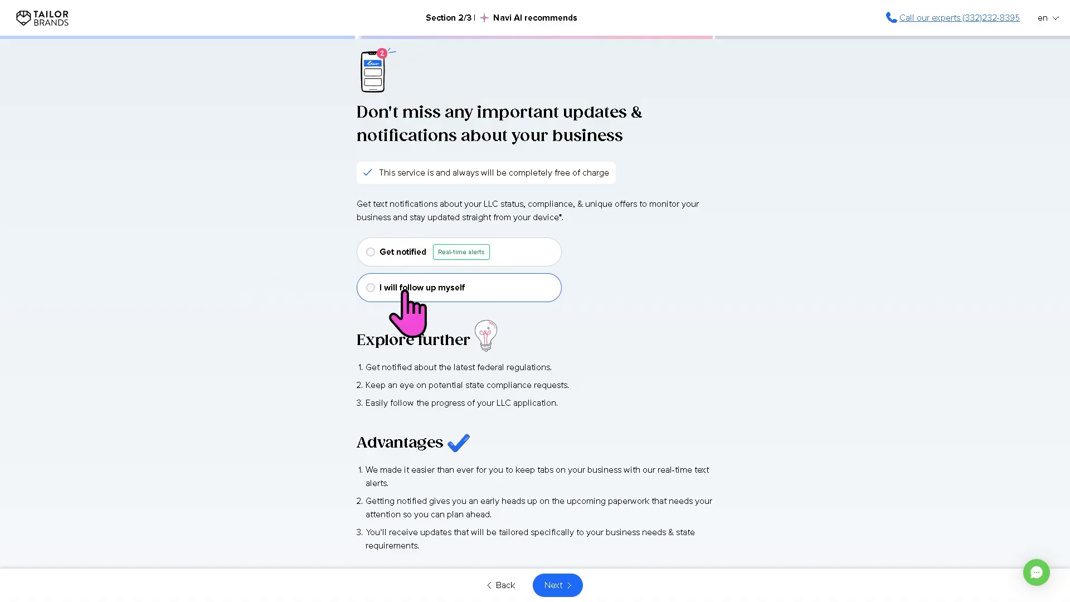
{"action": "left_click", "coordinate": [382, 254]}
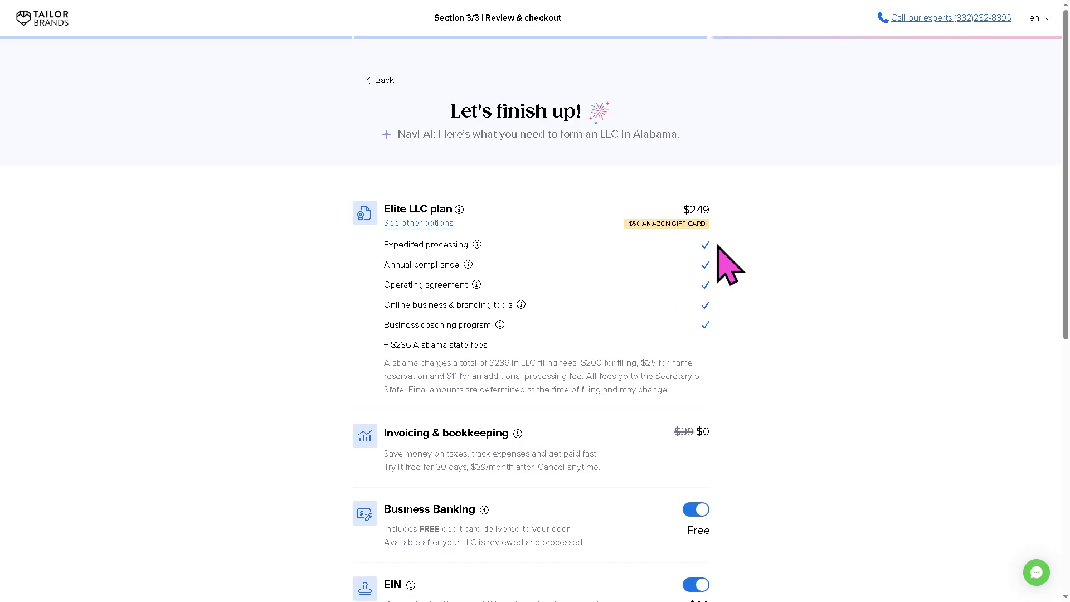
Highlight the Elite LLC plan price in the order review, and switch off Business Banking, EIN and the LLC formation kit.
{"action": "left_click_drag", "start_coordinate": [727, 211], "coordinate": [690, 207]}
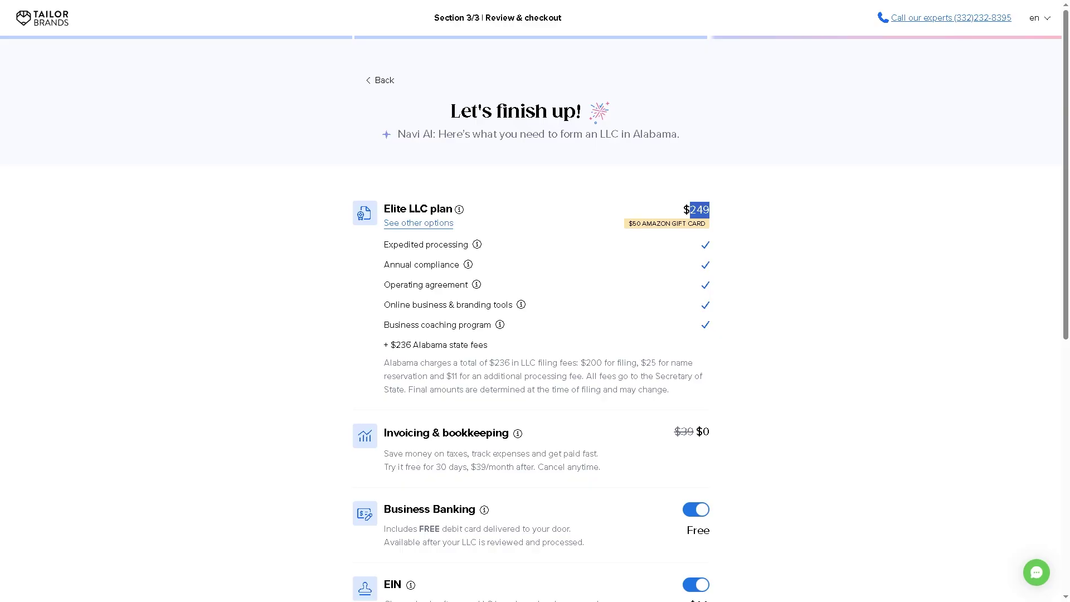
{"action": "scroll", "coordinate": [825, 410], "scroll_direction": "down", "scroll_amount": 1}
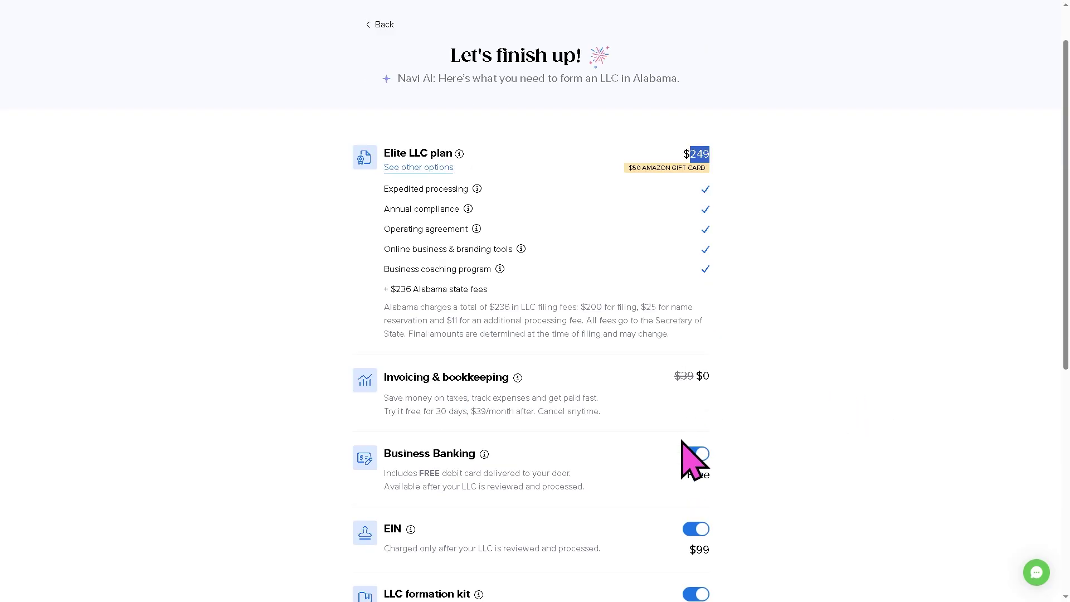
{"action": "left_click", "coordinate": [699, 454]}
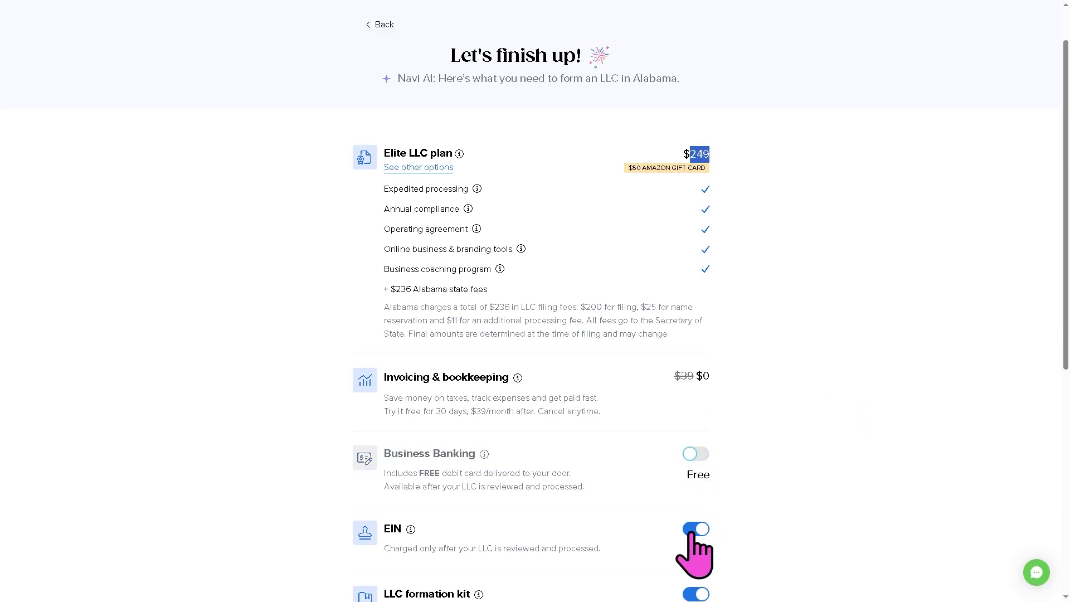
{"action": "left_click", "coordinate": [695, 530]}
{"action": "left_click", "coordinate": [691, 595]}
{"action": "scroll", "coordinate": [836, 508], "scroll_direction": "down", "scroll_amount": 4}
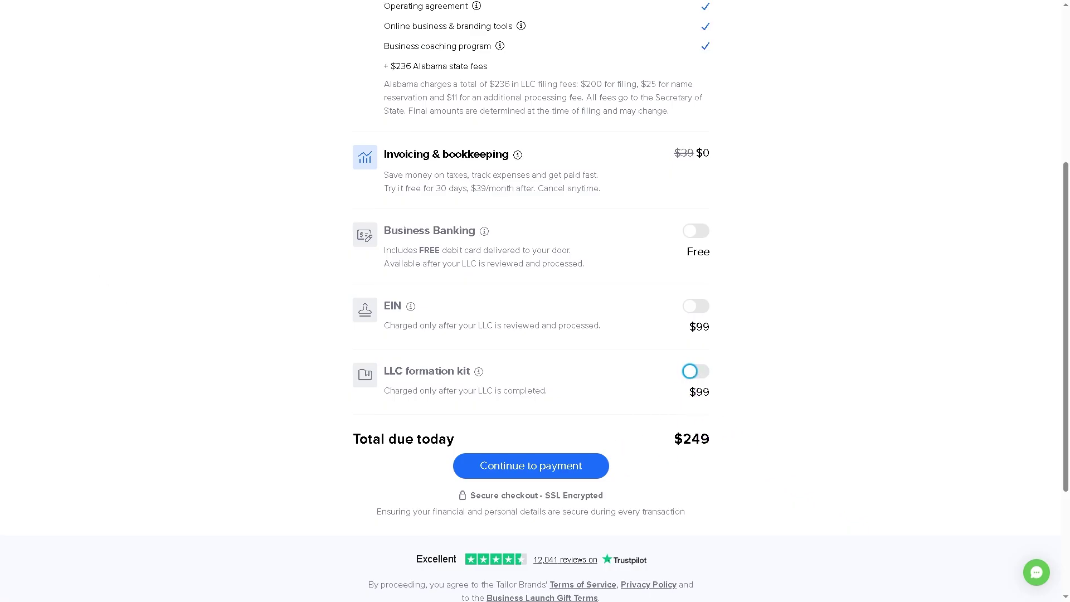
Continue to payment, try PayPal, switch back to "Pay with credit card" and open the card checkout form.
{"action": "left_click", "coordinate": [568, 471]}
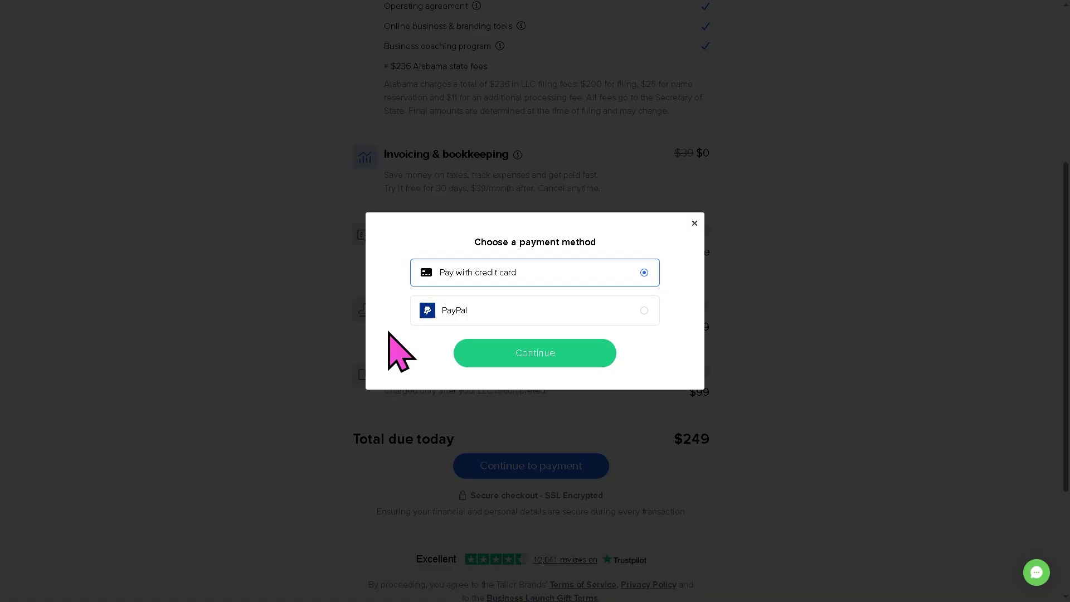
{"action": "left_click", "coordinate": [495, 314]}
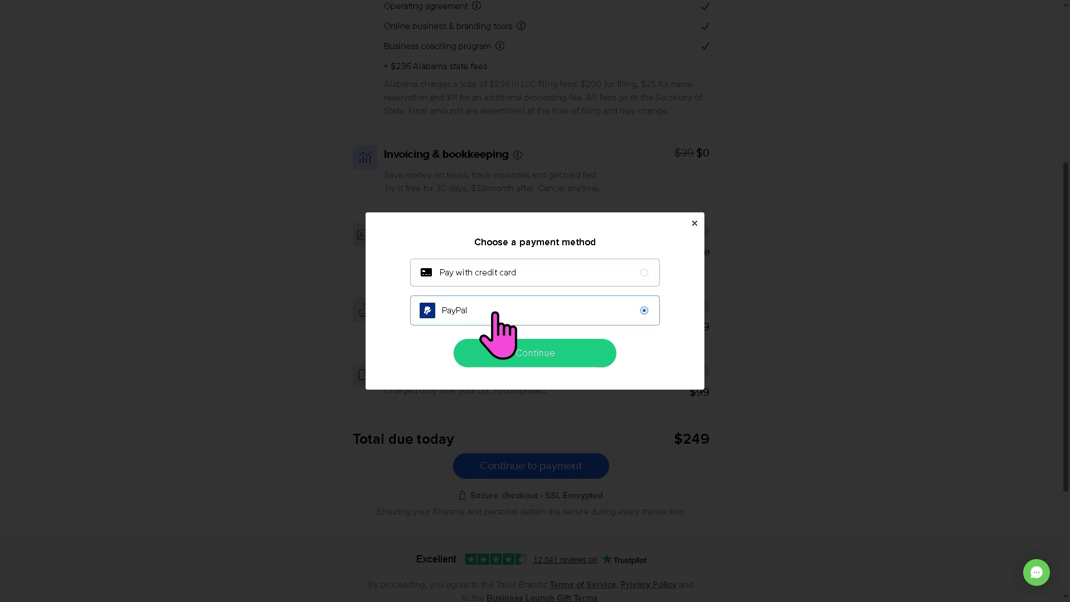
{"action": "left_click", "coordinate": [521, 273]}
{"action": "left_click", "coordinate": [559, 360]}
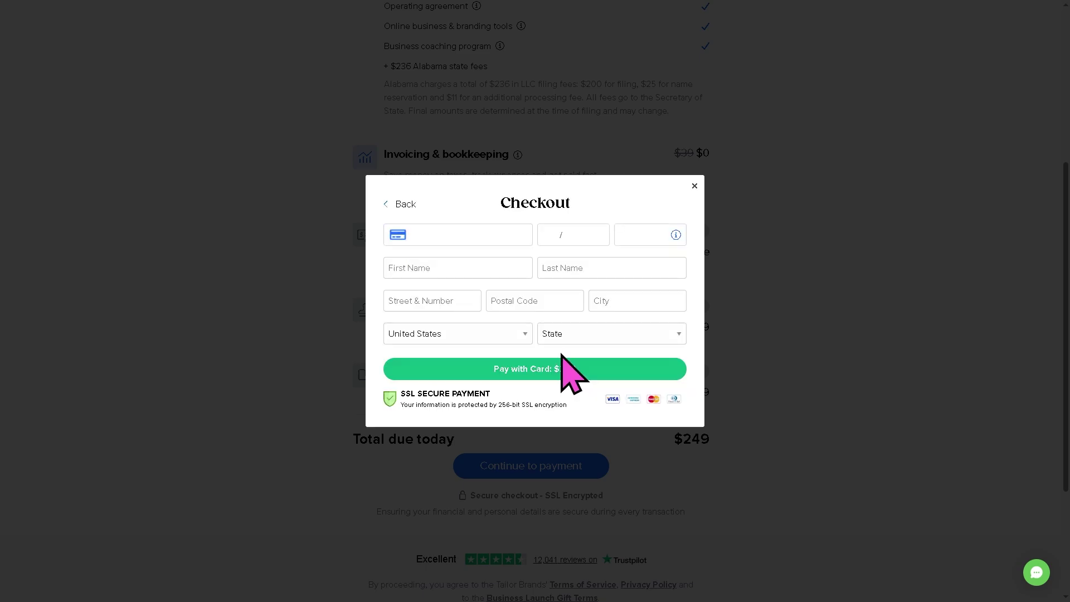